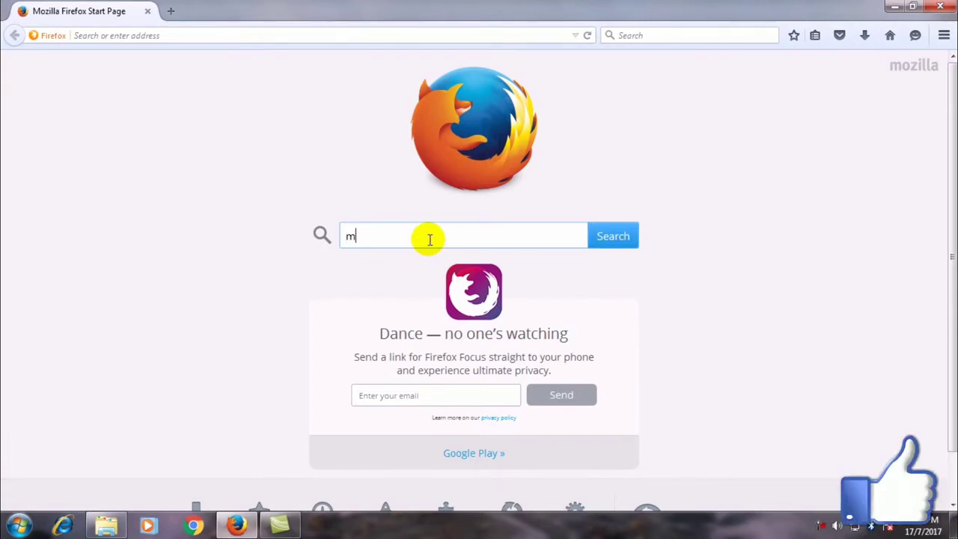
Step: Search the web for "multcloud" and open the official MultCloud website from the results
{"action": "type", "text": "u"}
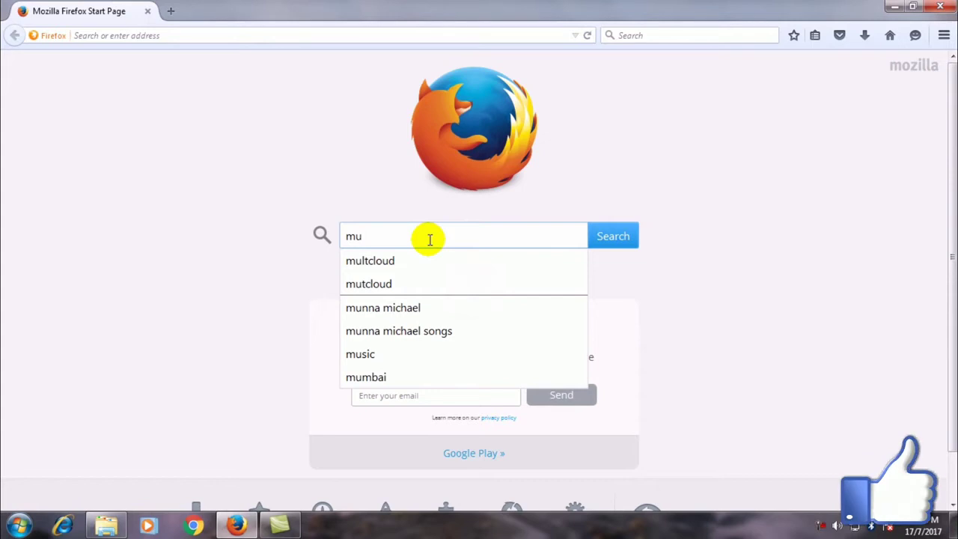
{"action": "type", "text": "ltclou"}
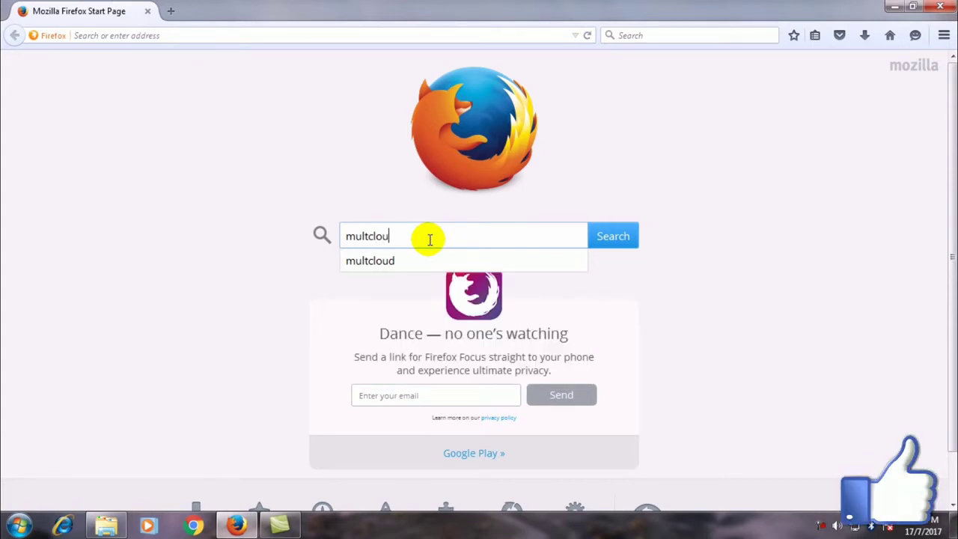
{"action": "type", "text": "d"}
{"action": "key", "text": "Down"}
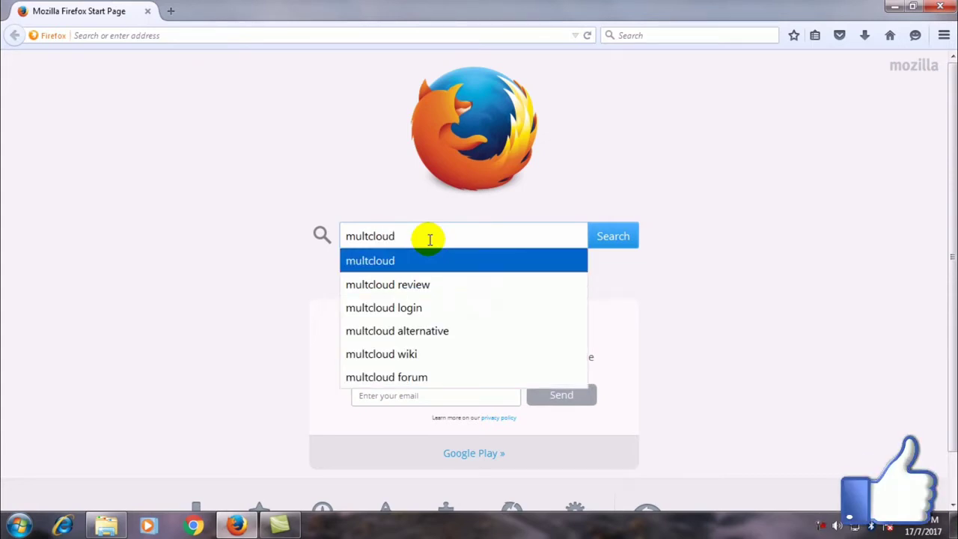
{"action": "key", "text": "Return"}
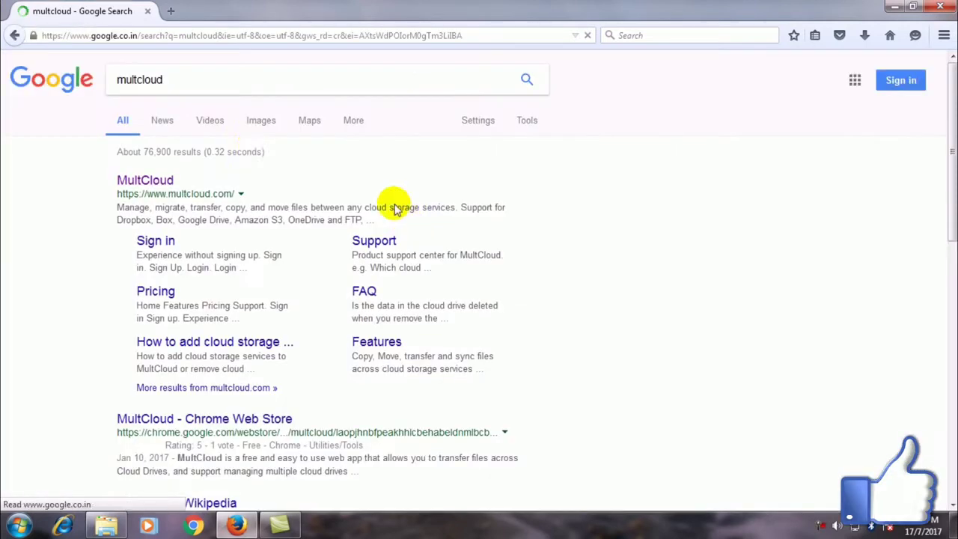
{"action": "left_click", "coordinate": [150, 182]}
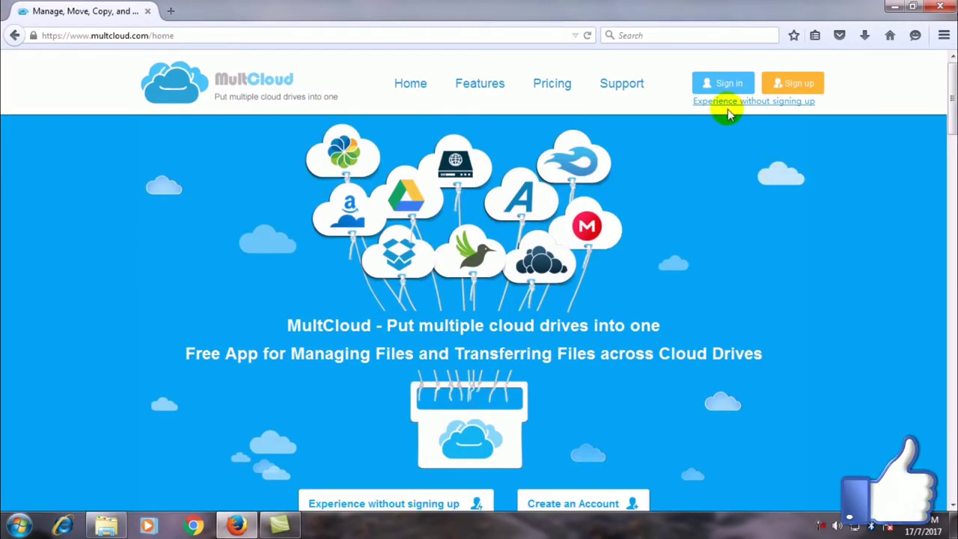
Step: Open the MultCloud account sign-up form and examine its email and username fields
{"action": "left_click", "coordinate": [800, 84]}
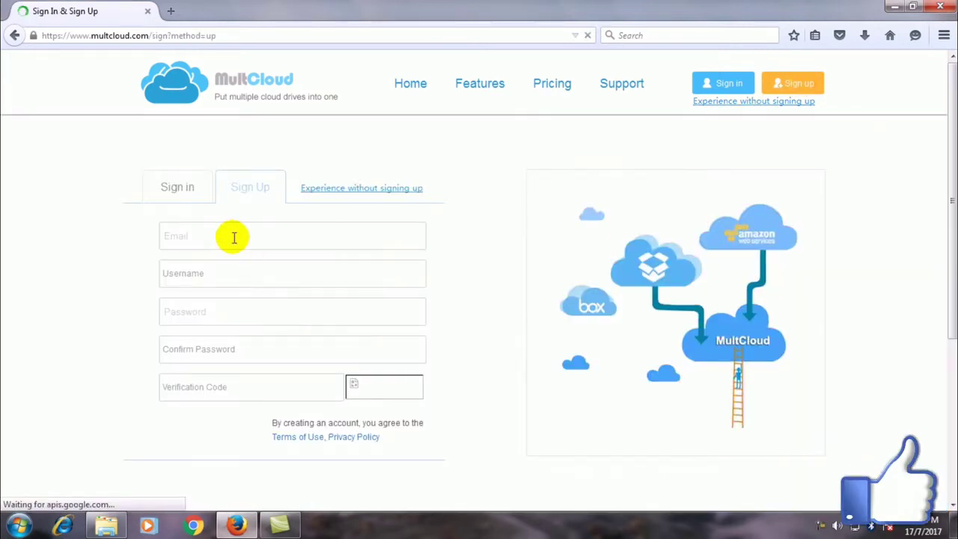
{"action": "left_click", "coordinate": [218, 248]}
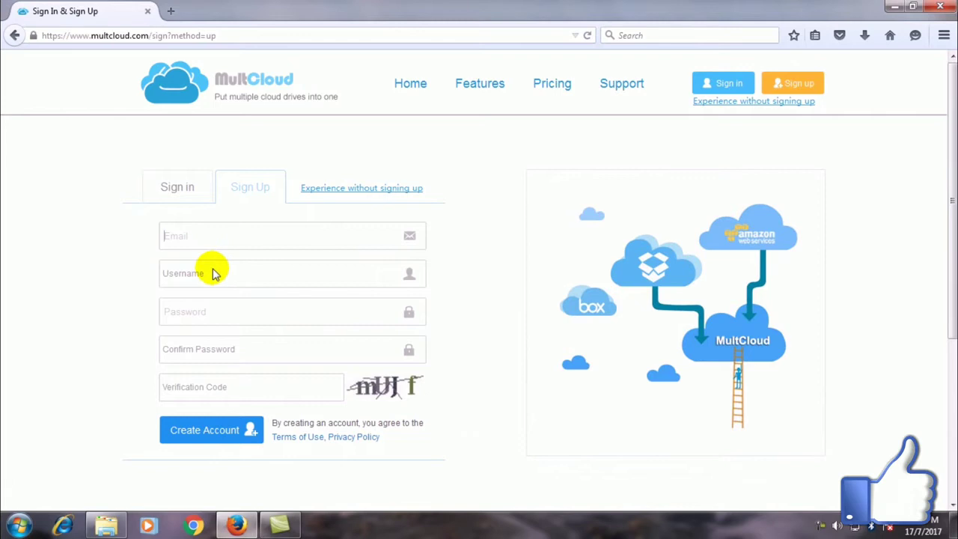
{"action": "left_click", "coordinate": [213, 277]}
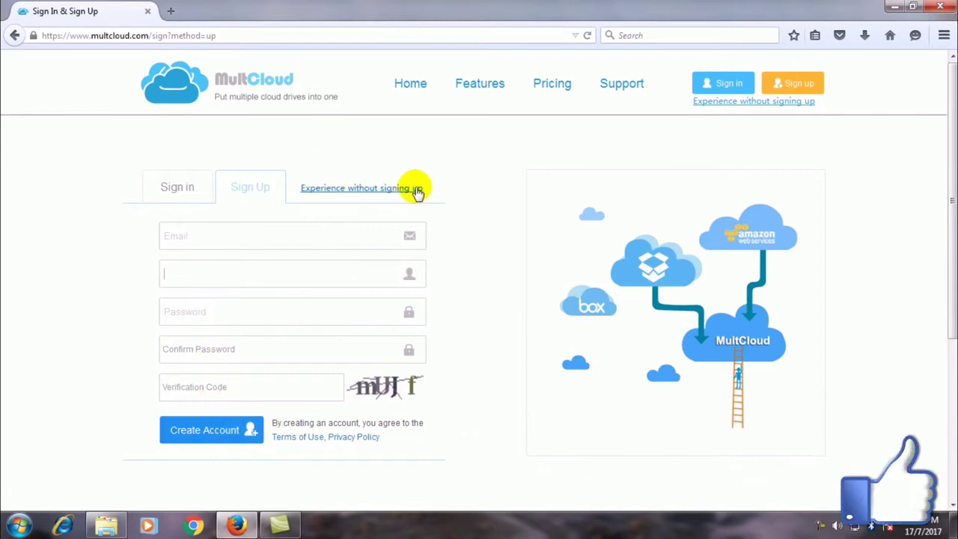
Step: Log in to MultCloud using the Google+ login option
{"action": "left_click", "coordinate": [724, 87]}
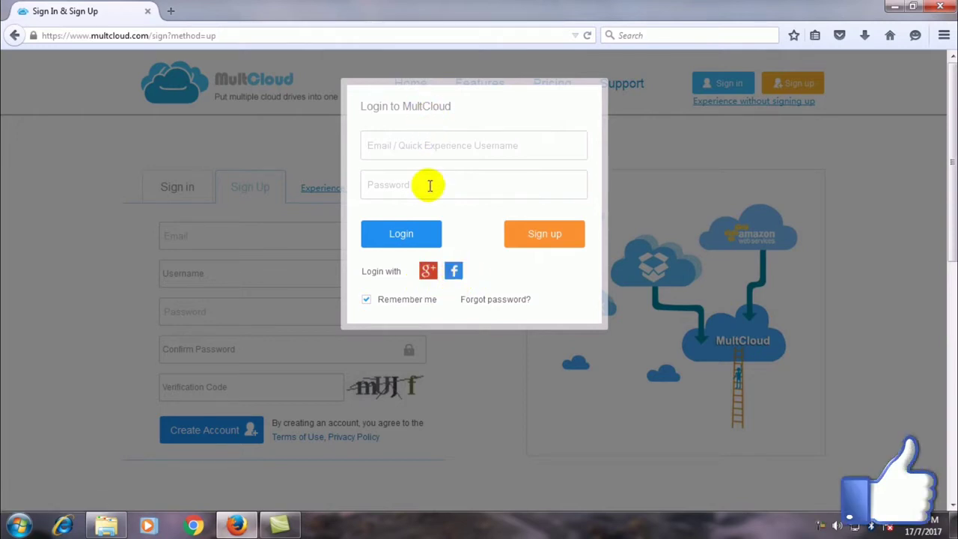
{"action": "left_click", "coordinate": [428, 273]}
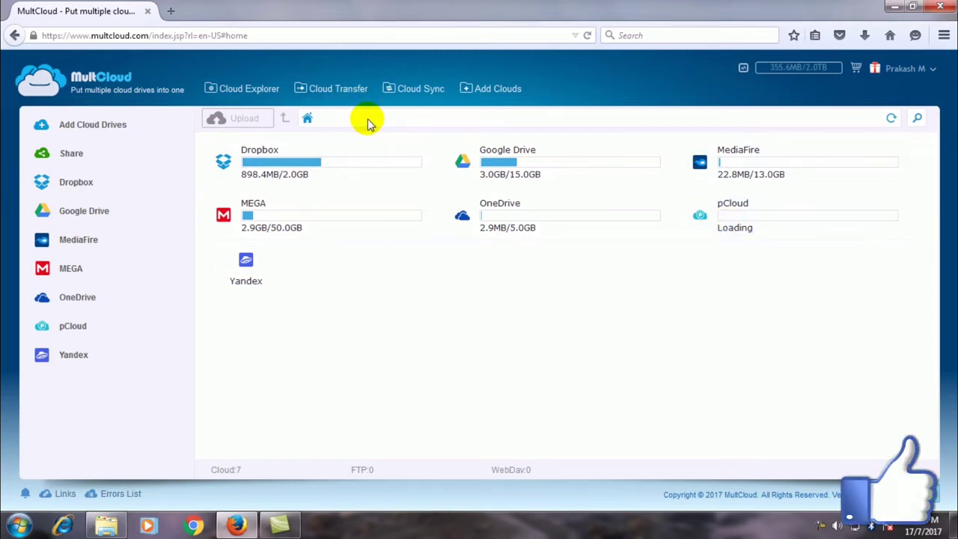
Step: Examine the full list of cloud services that can be added to the MultCloud account
{"action": "left_click", "coordinate": [470, 90]}
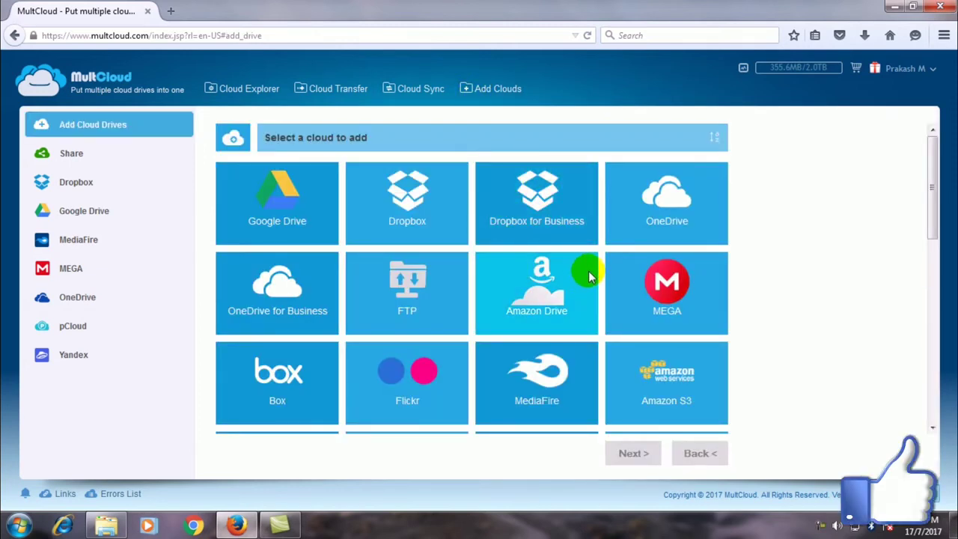
{"action": "scroll", "coordinate": [588, 277], "scroll_direction": "down", "scroll_amount": 6}
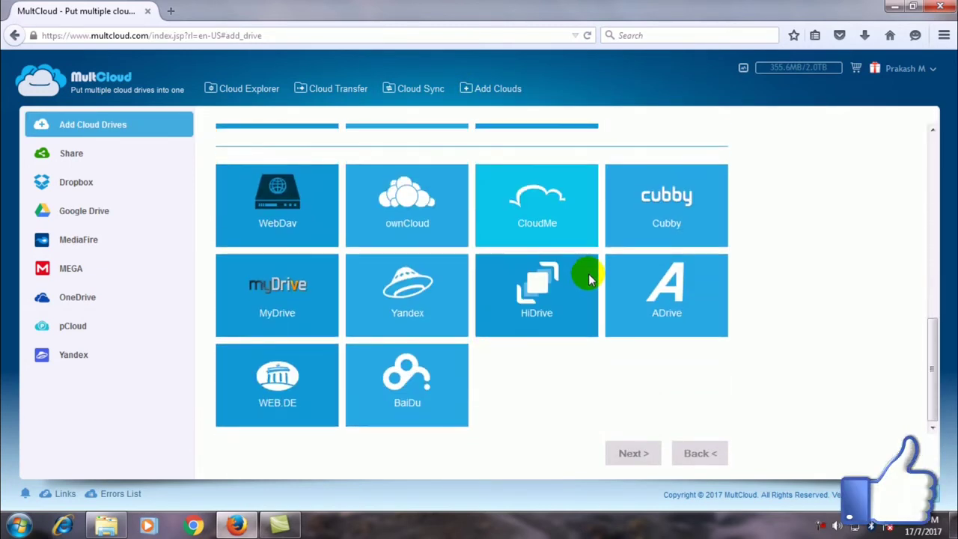
{"action": "scroll", "coordinate": [562, 258], "scroll_direction": "up", "scroll_amount": 1}
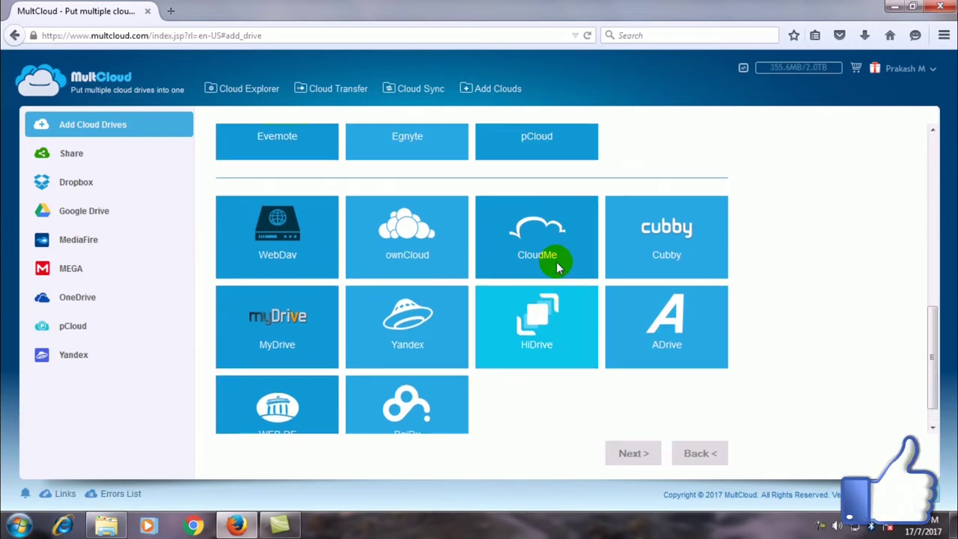
{"action": "scroll", "coordinate": [556, 262], "scroll_direction": "up", "scroll_amount": 6}
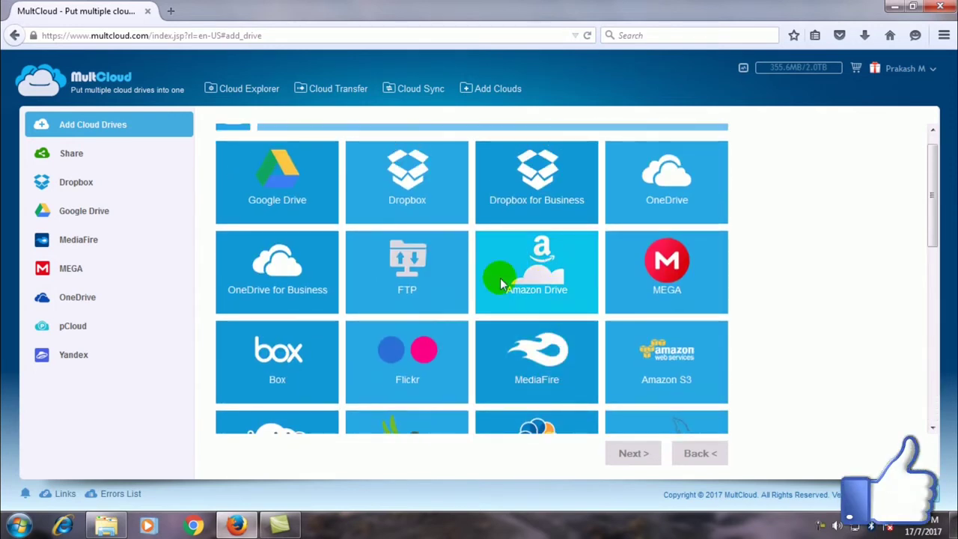
{"action": "scroll", "coordinate": [501, 283], "scroll_direction": "up", "scroll_amount": 1}
Step: View the form for adding a Google Drive account, and return to the cloud service selection
{"action": "left_click", "coordinate": [285, 198]}
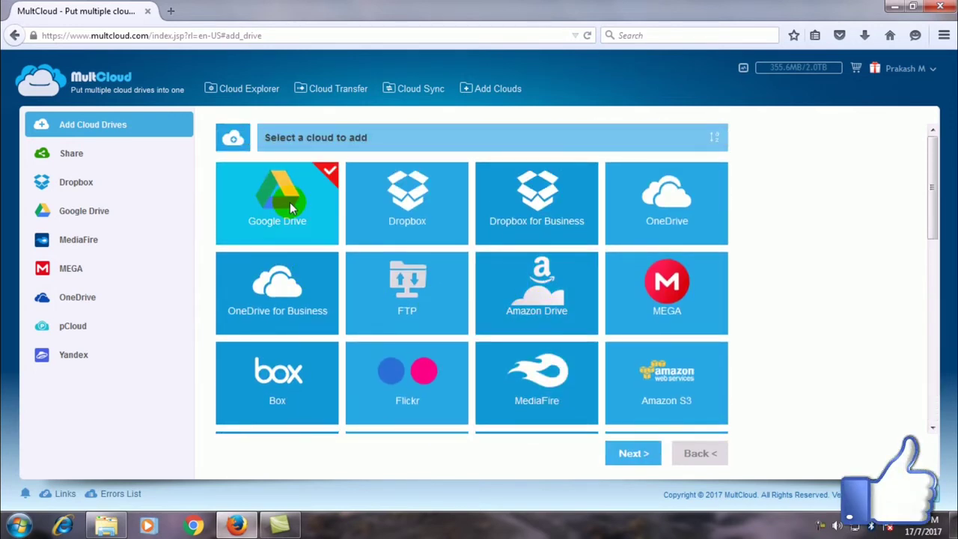
{"action": "left_click", "coordinate": [626, 453]}
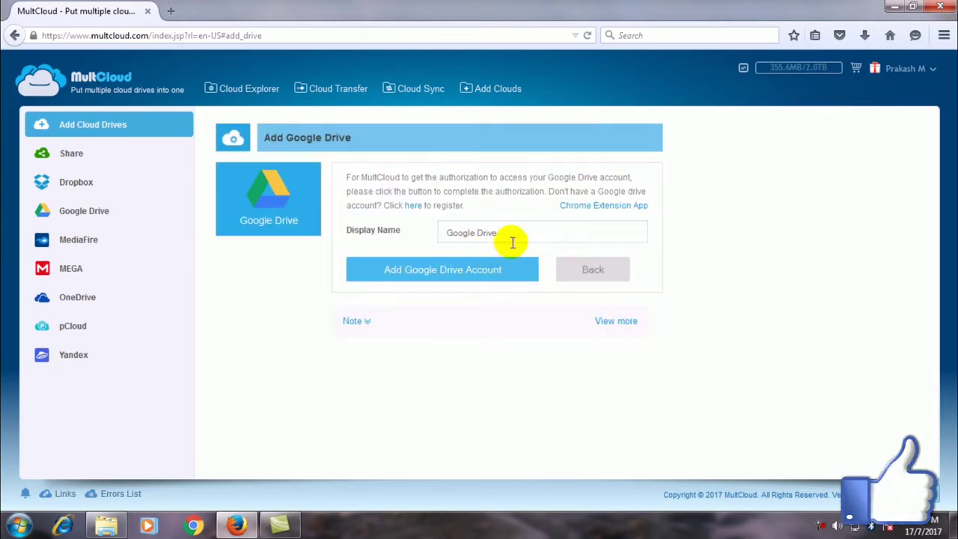
{"action": "left_click", "coordinate": [498, 87]}
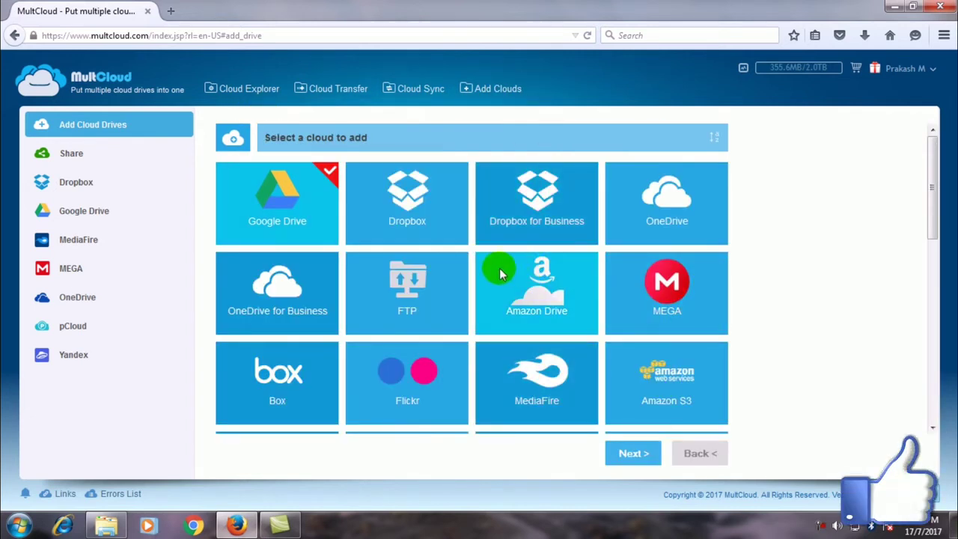
Step: Set up a cloud transfer with the Aadhaar folder in Google Drive as the source directory
{"action": "left_click", "coordinate": [355, 92]}
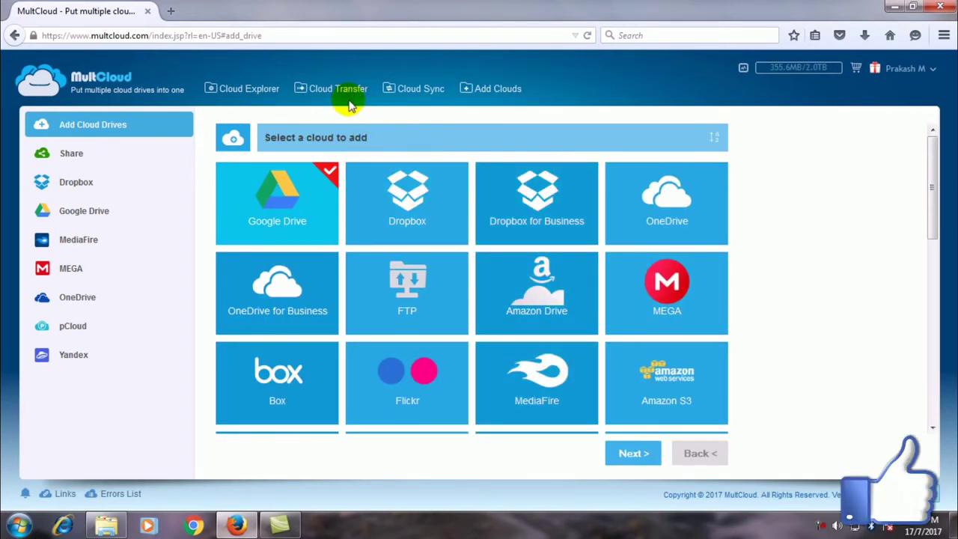
{"action": "left_click", "coordinate": [323, 91]}
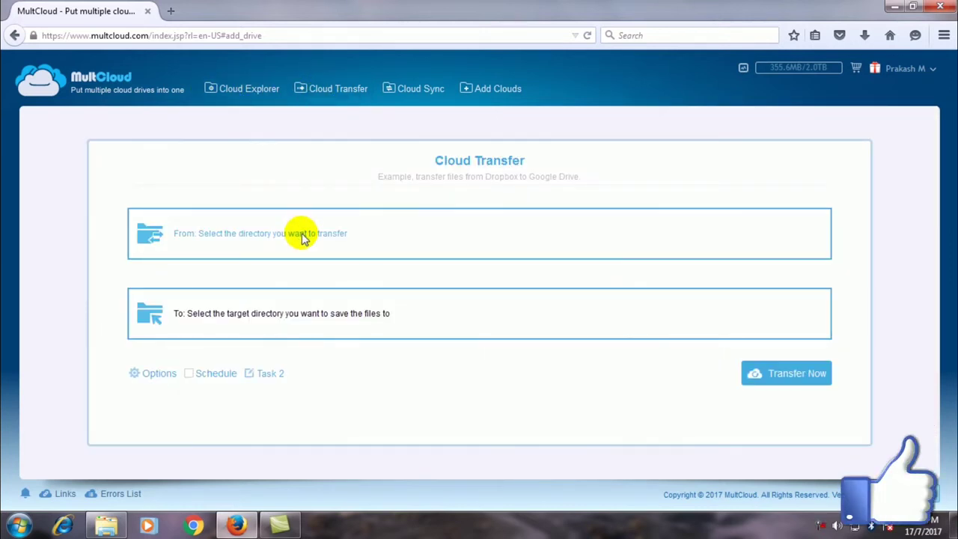
{"action": "left_click", "coordinate": [303, 237]}
{"action": "left_click", "coordinate": [349, 225]}
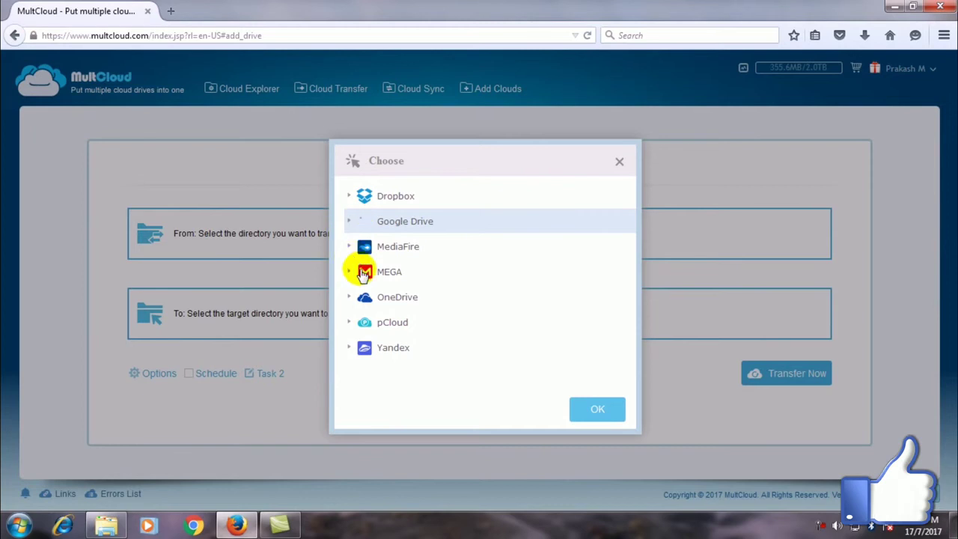
{"action": "left_click", "coordinate": [407, 250]}
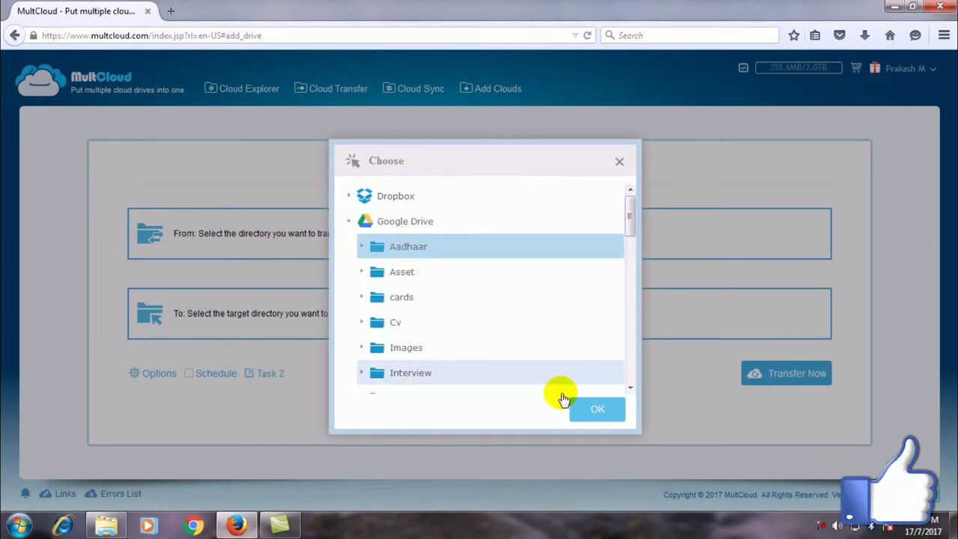
{"action": "left_click", "coordinate": [599, 412]}
Step: Choose Yandex as the target directory and start the transfer
{"action": "left_click", "coordinate": [358, 307]}
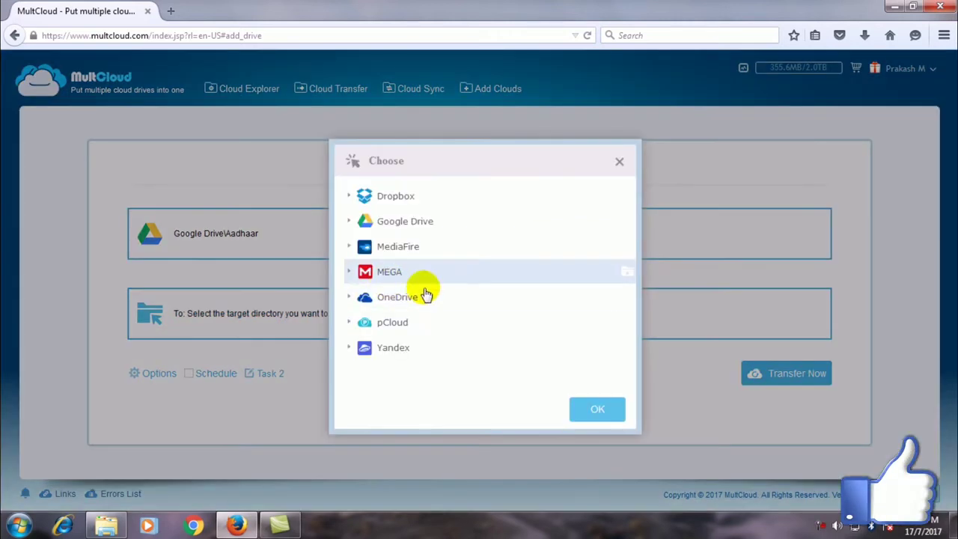
{"action": "left_click", "coordinate": [394, 347]}
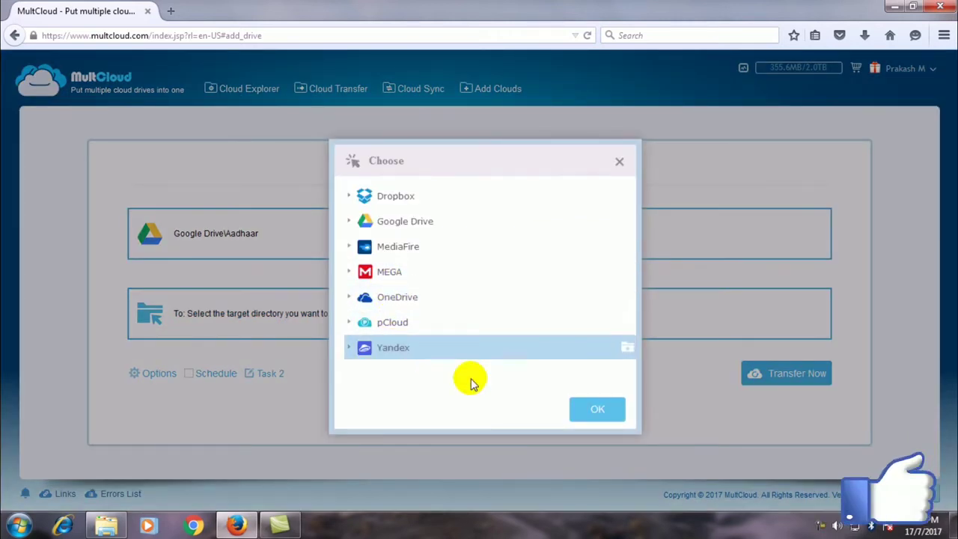
{"action": "left_click", "coordinate": [599, 416]}
{"action": "left_click", "coordinate": [772, 378]}
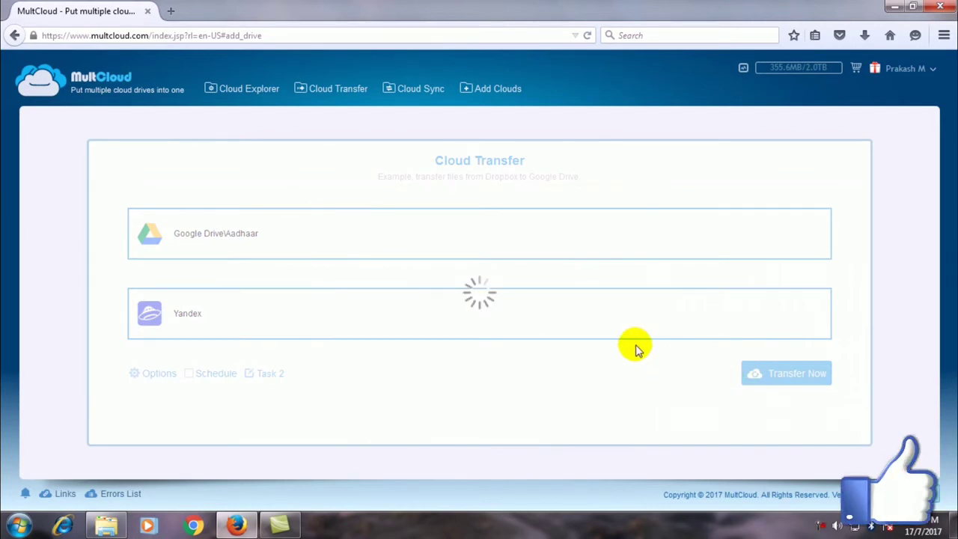
Step: Open the task list and examine the detailed progress of the Google Drive to Yandex transfer
{"action": "left_click", "coordinate": [745, 68]}
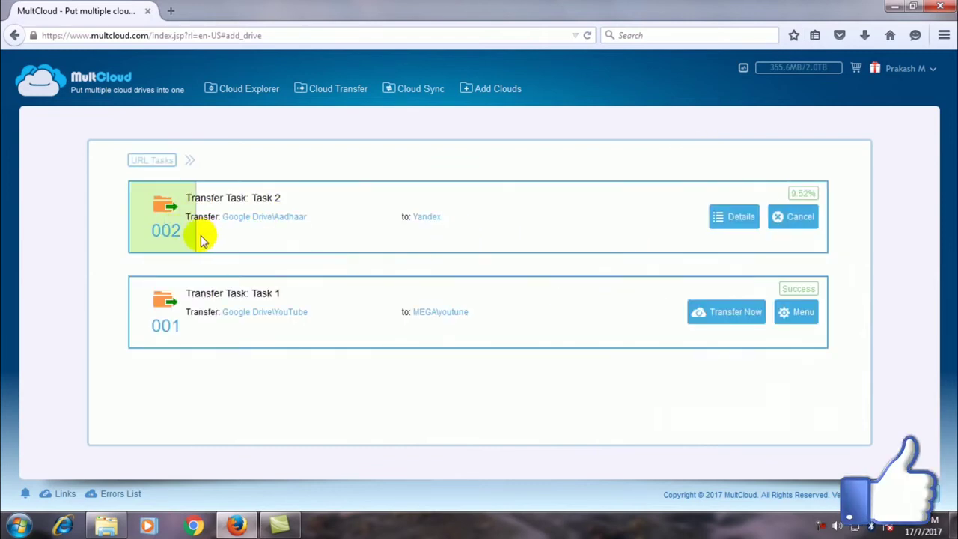
{"action": "left_click", "coordinate": [728, 228]}
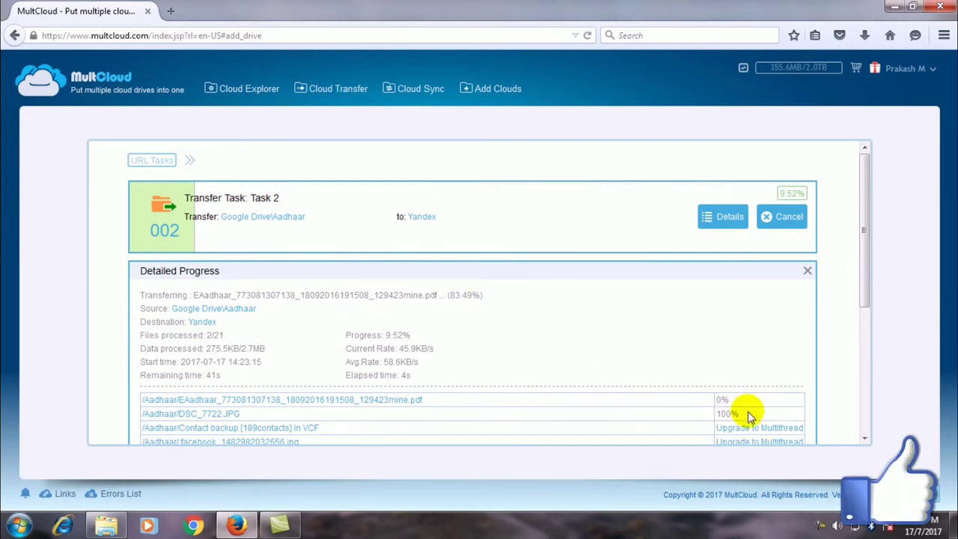
{"action": "scroll", "coordinate": [732, 414], "scroll_direction": "down", "scroll_amount": 1}
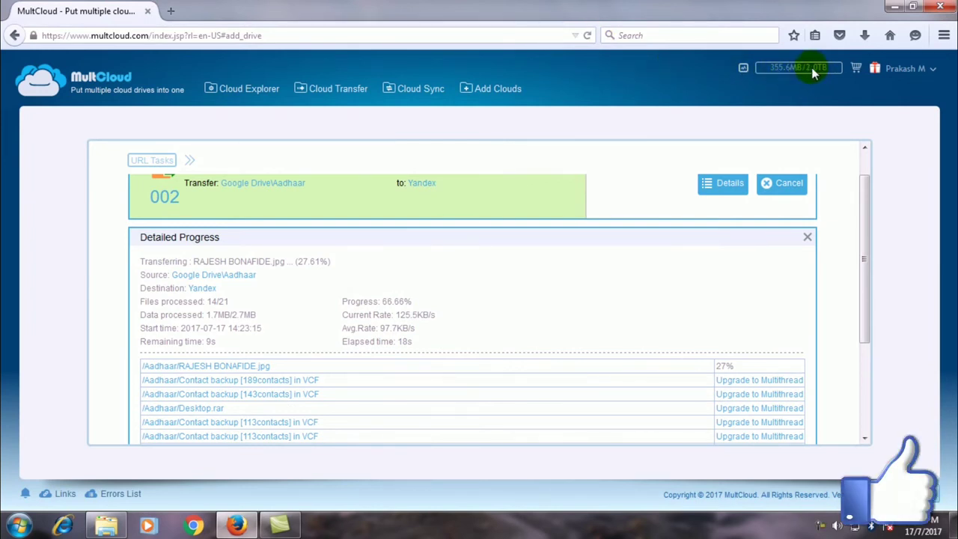
Step: Open the MultCloud plan comparison and compare the data traffic allowances of the Free and Premium editions
{"action": "left_click", "coordinate": [856, 71]}
{"action": "scroll", "coordinate": [457, 307], "scroll_direction": "down", "scroll_amount": 2}
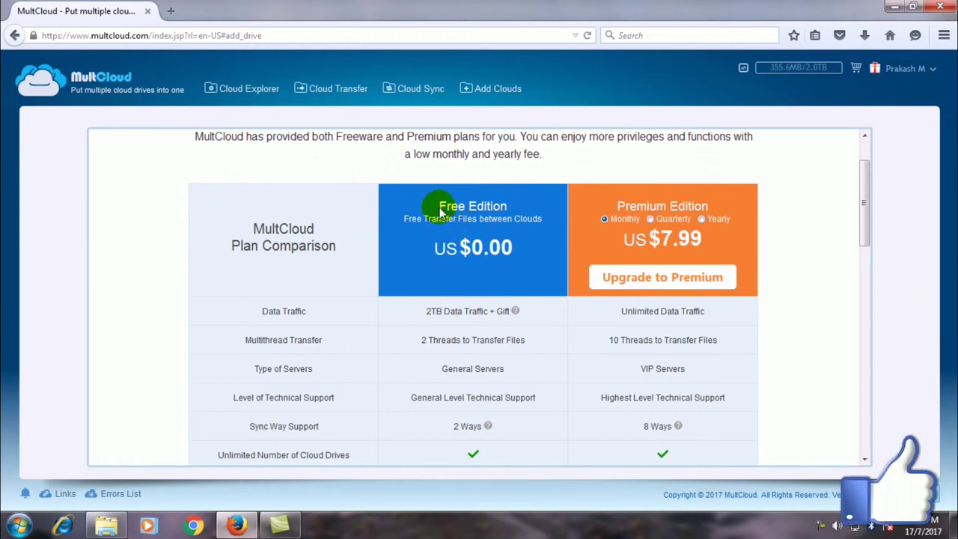
{"action": "left_click_drag", "start_coordinate": [464, 204], "coordinate": [509, 211]}
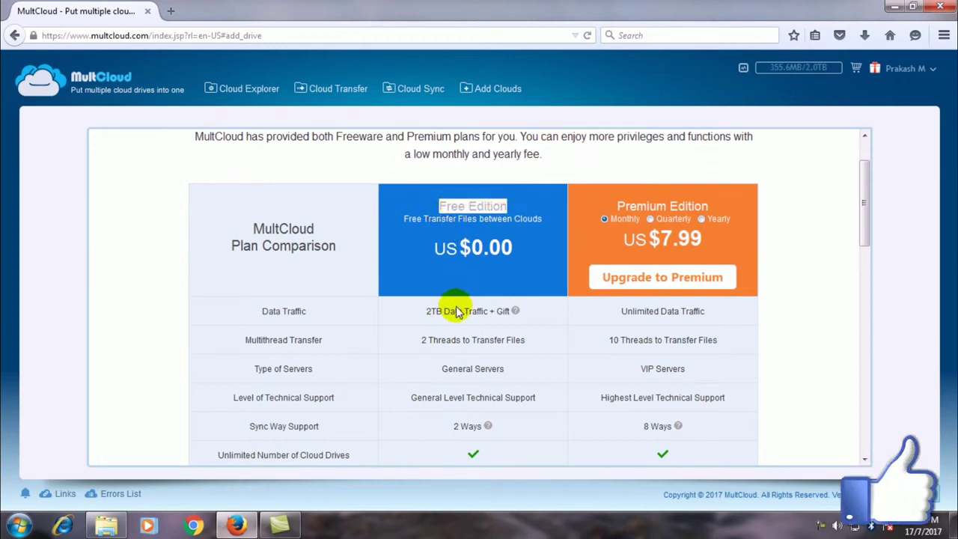
{"action": "left_click_drag", "start_coordinate": [427, 311], "coordinate": [442, 308]}
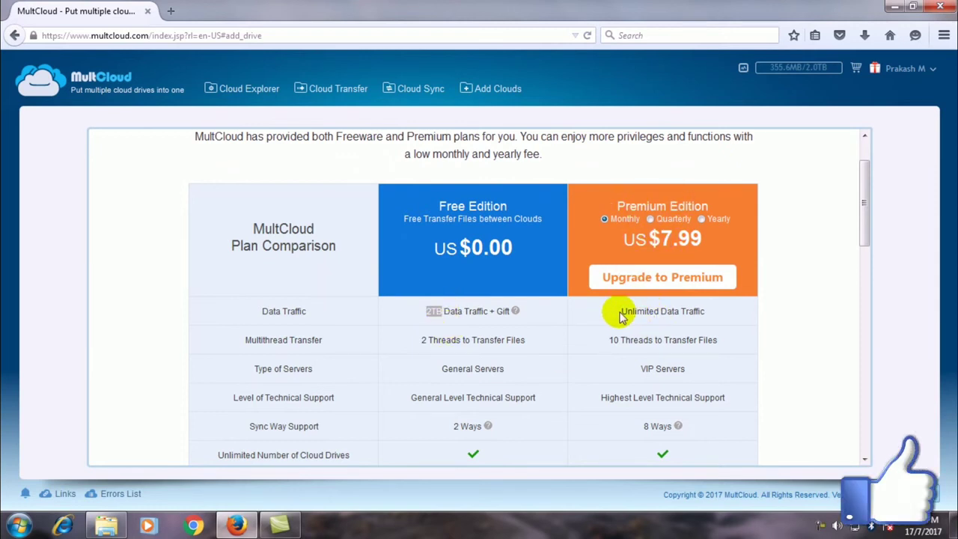
{"action": "left_click_drag", "start_coordinate": [622, 311], "coordinate": [654, 313]}
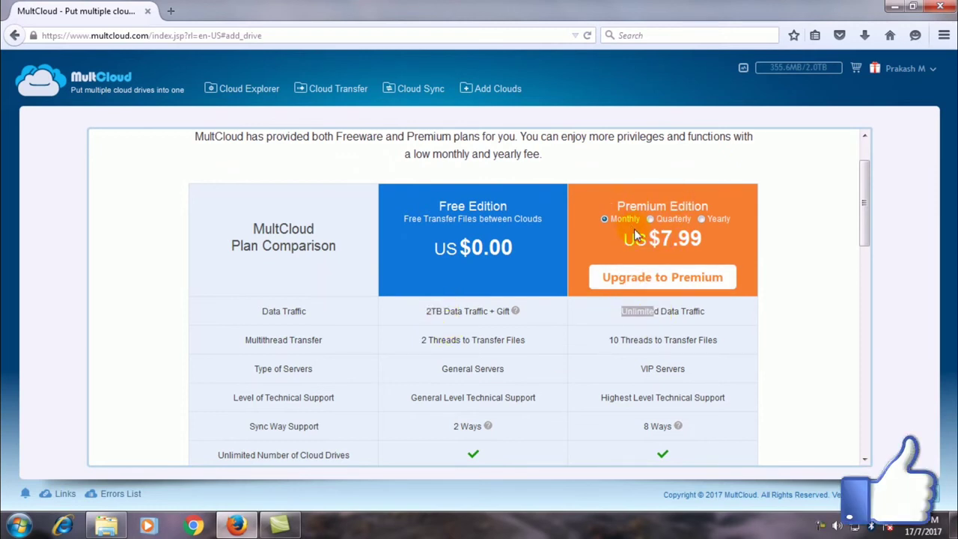
Step: View the Premium Edition's quarterly and yearly prices and review the remaining rows of the feature comparison
{"action": "left_click", "coordinate": [651, 220]}
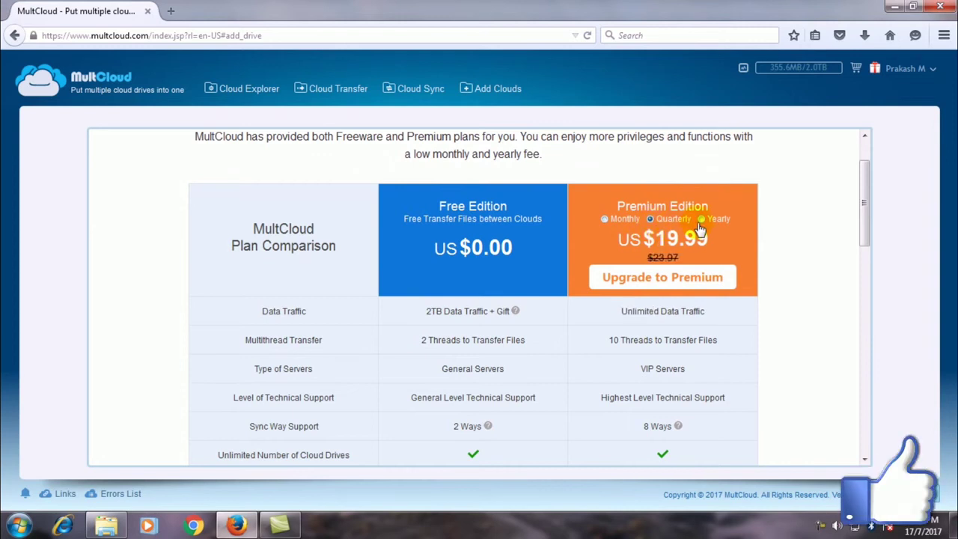
{"action": "left_click", "coordinate": [700, 220]}
{"action": "scroll", "coordinate": [753, 274], "scroll_direction": "down", "scroll_amount": 3}
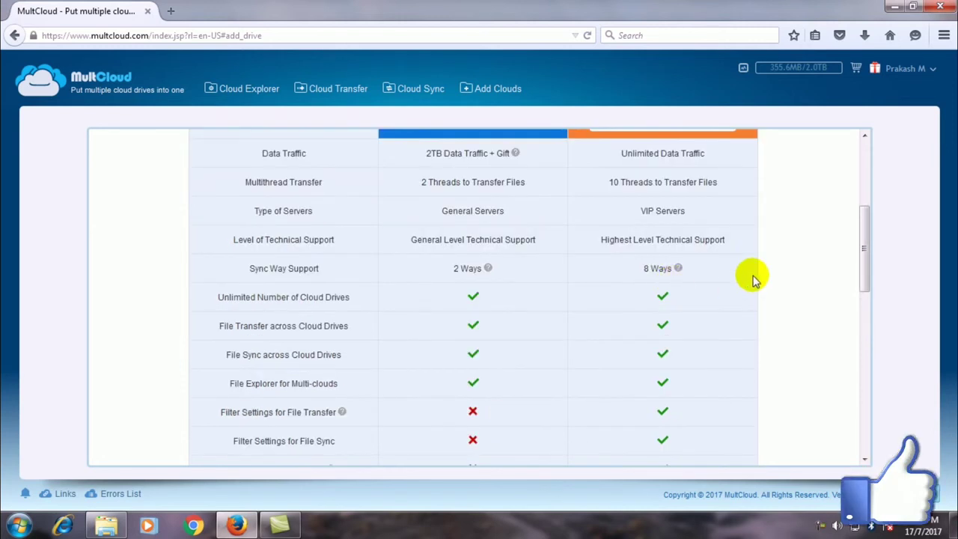
{"action": "scroll", "coordinate": [778, 225], "scroll_direction": "up", "scroll_amount": 2}
{"action": "scroll", "coordinate": [793, 193], "scroll_direction": "up", "scroll_amount": 1}
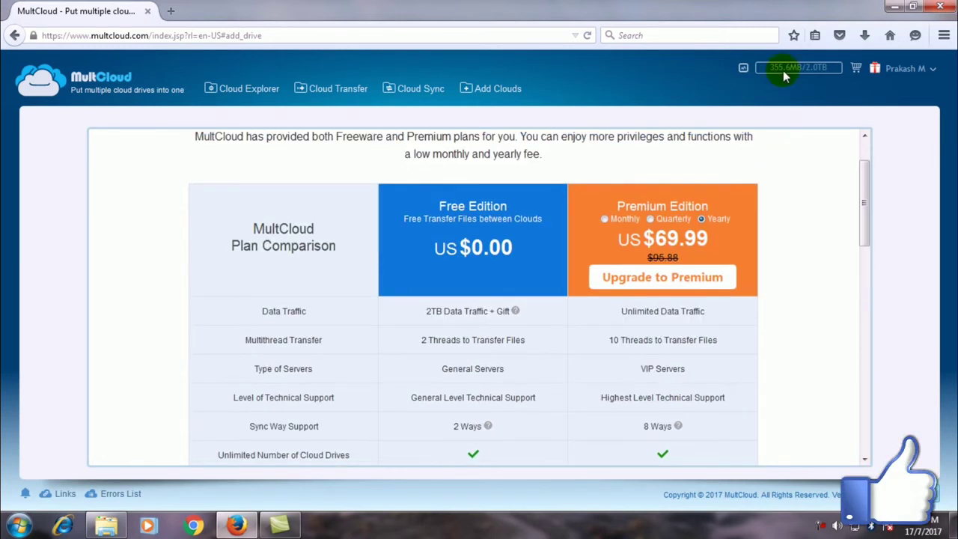
Step: Return to the task list to check the status of the transfer to Yandex
{"action": "left_click", "coordinate": [742, 70]}
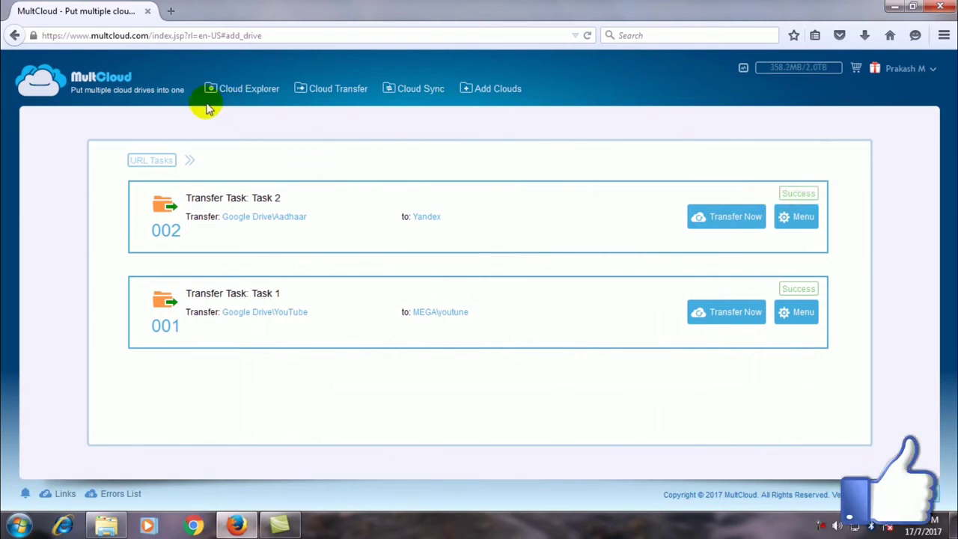
Step: Open the Yandex drive in Cloud Explorer and select the Aadhaar folder to check the transfer's result
{"action": "left_click", "coordinate": [230, 92]}
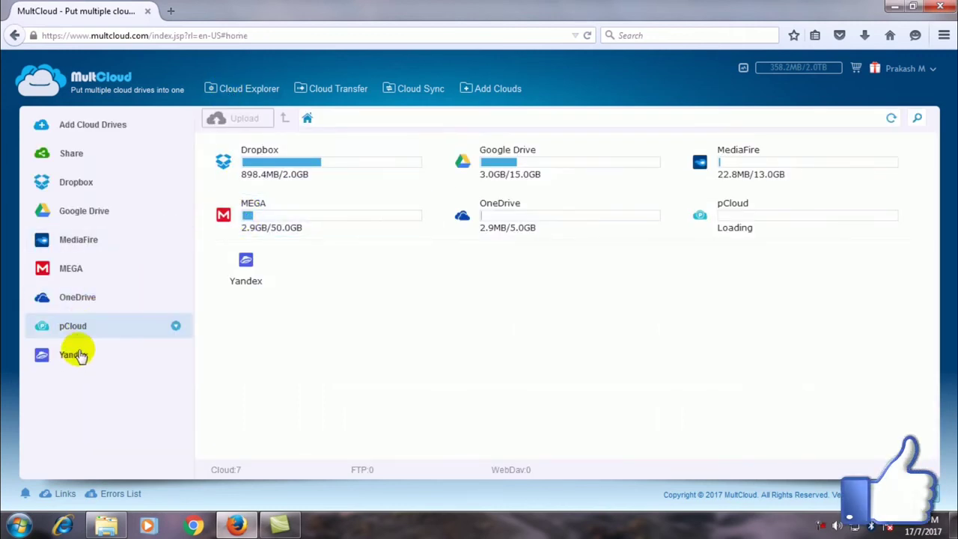
{"action": "left_click", "coordinate": [75, 356]}
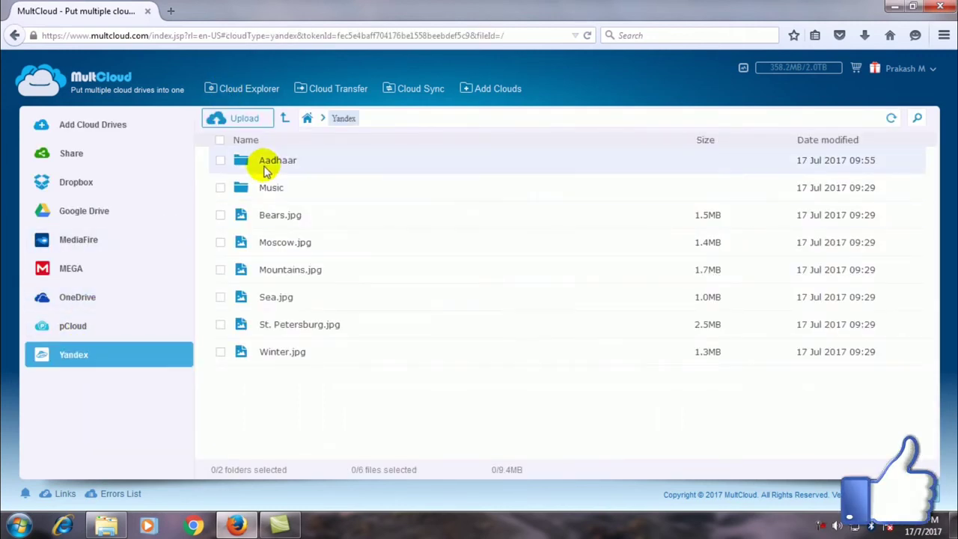
{"action": "left_click", "coordinate": [221, 161]}
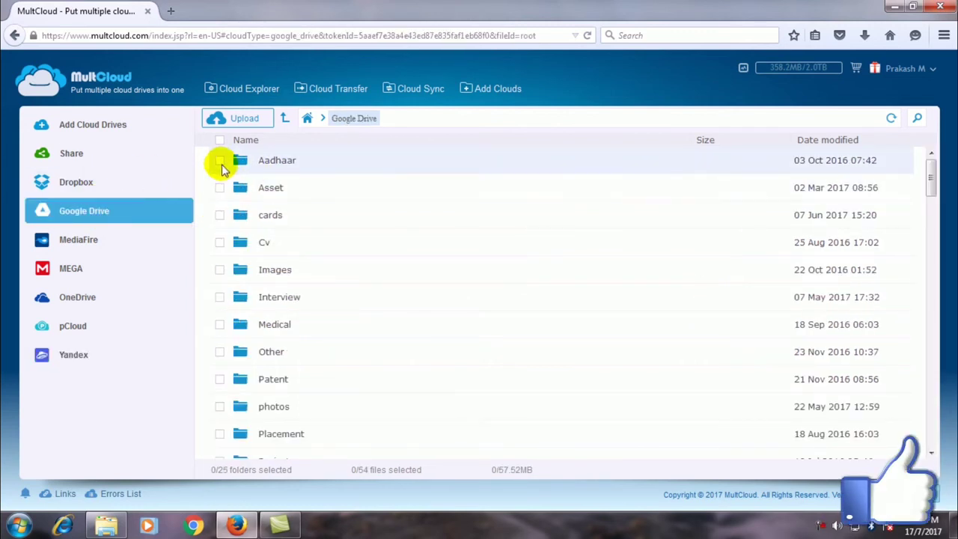
Step: View the file actions available for the Aadhaar folder in Google Drive and select the matching folder in Yandex
{"action": "left_click", "coordinate": [228, 162]}
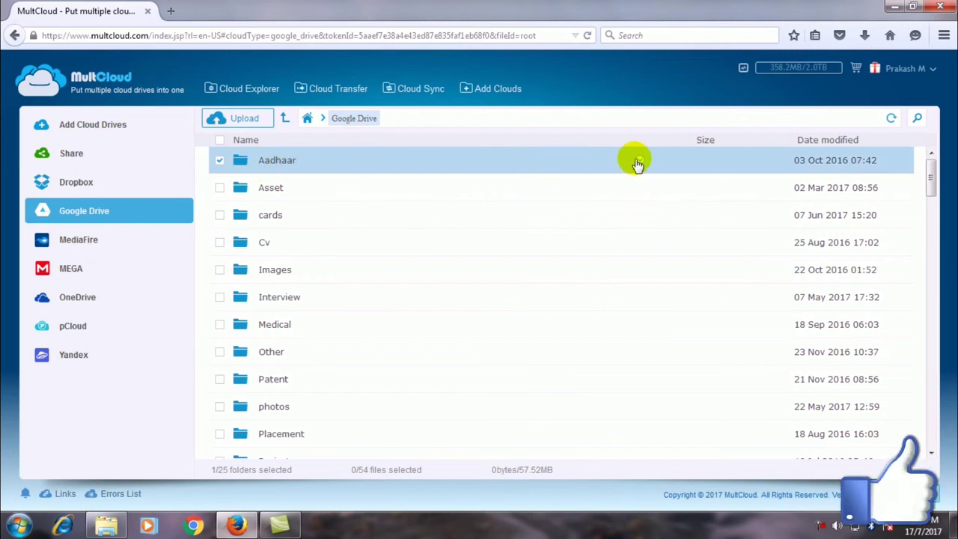
{"action": "right_click", "coordinate": [637, 164]}
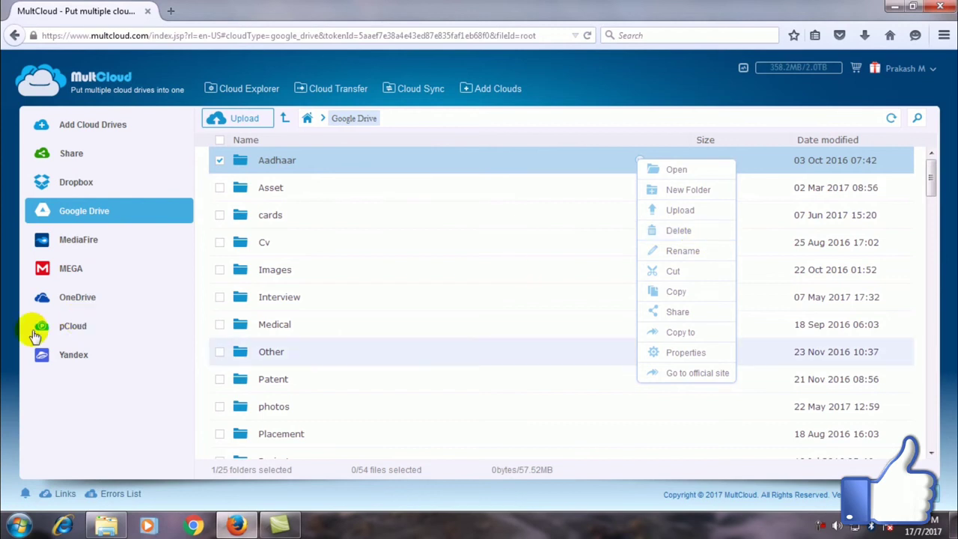
{"action": "left_click", "coordinate": [75, 354]}
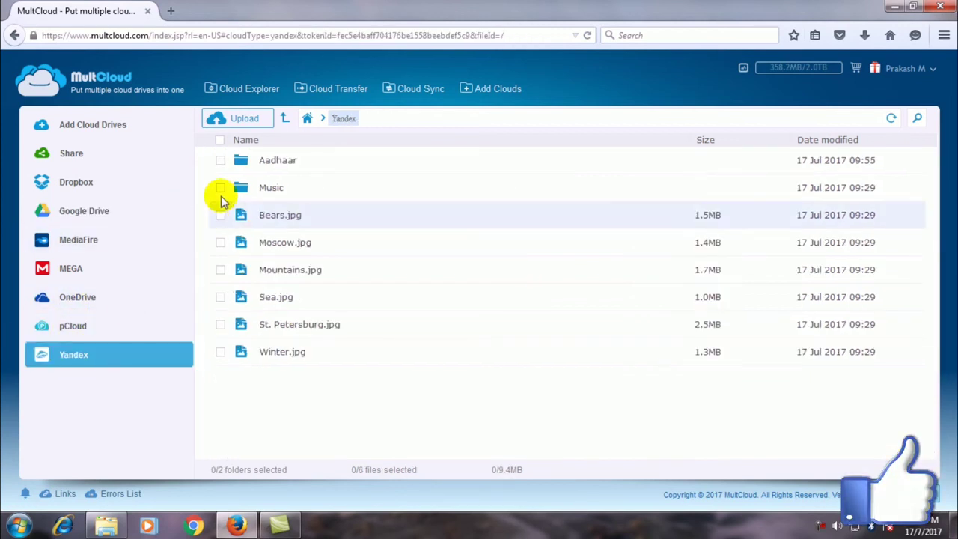
{"action": "left_click", "coordinate": [221, 161]}
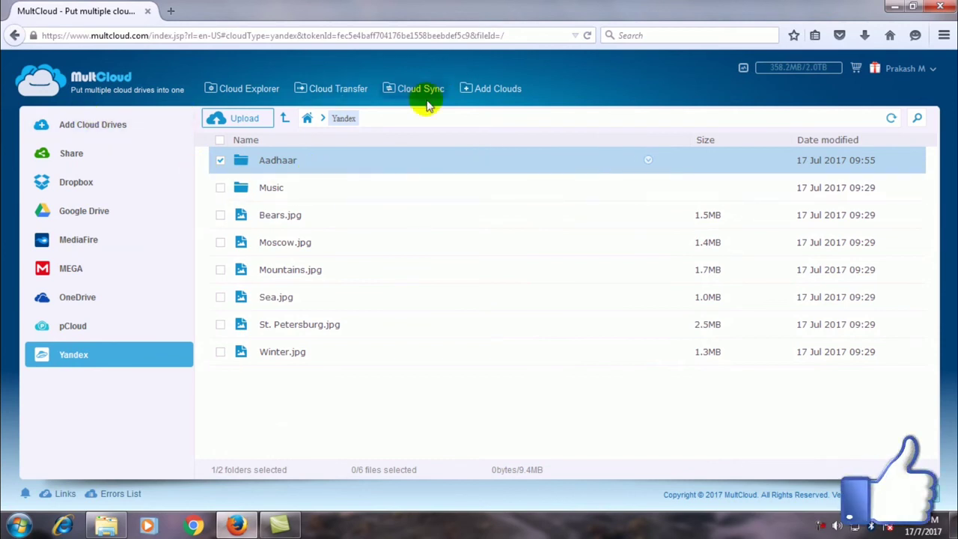
Step: Open the list of cloud services that can be added and look through all the supported drives
{"action": "left_click", "coordinate": [503, 94]}
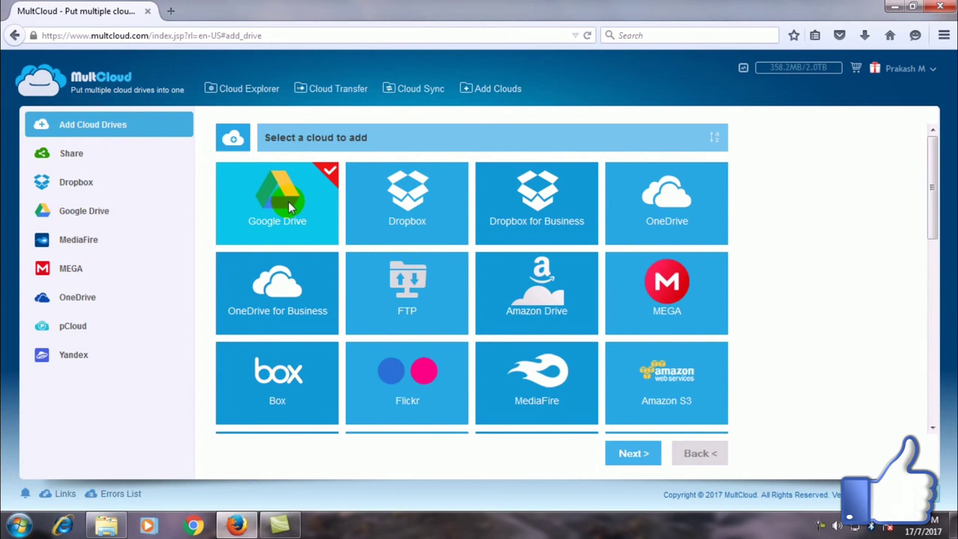
{"action": "scroll", "coordinate": [684, 274], "scroll_direction": "down", "scroll_amount": 5}
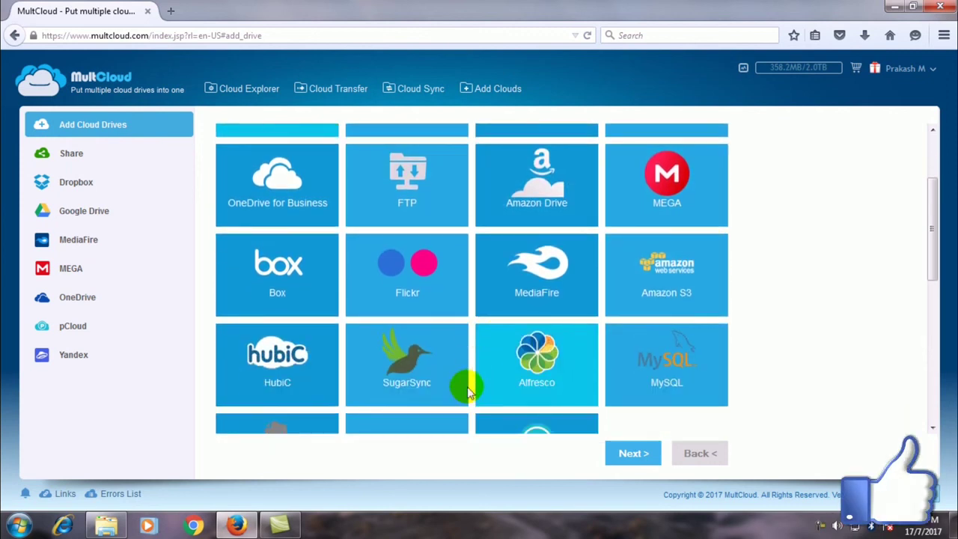
{"action": "scroll", "coordinate": [452, 378], "scroll_direction": "down", "scroll_amount": 4}
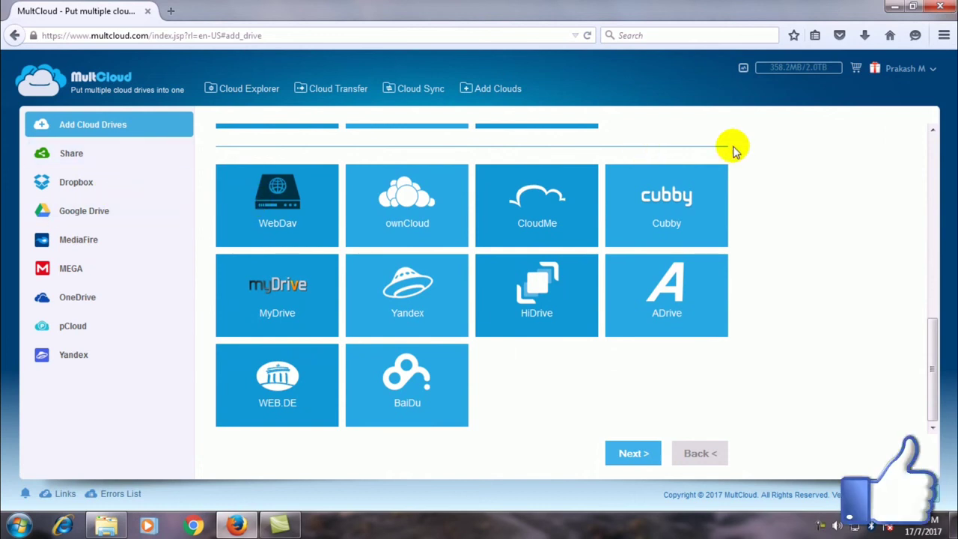
{"action": "scroll", "coordinate": [733, 148], "scroll_direction": "up", "scroll_amount": 1}
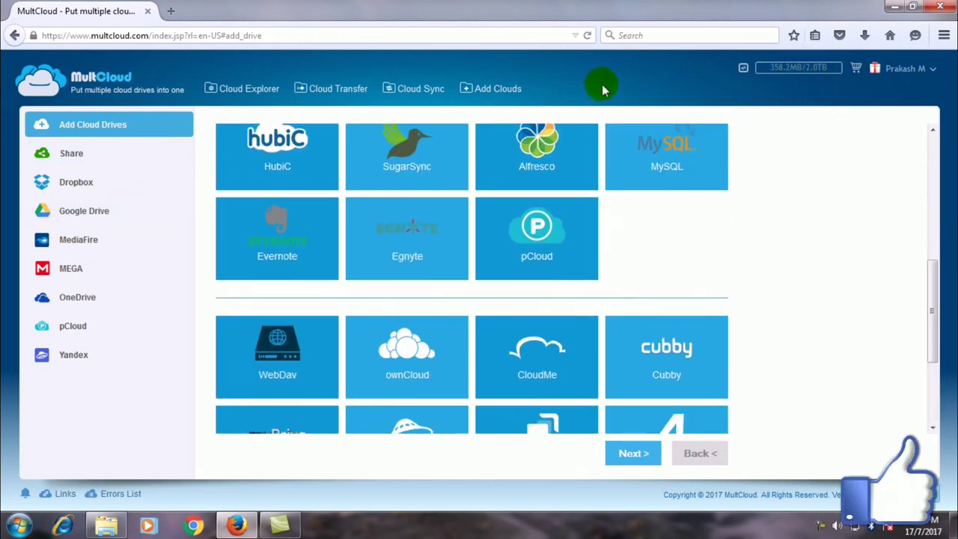
Step: Open the MultCloud Points page to review the ways of earning extra data traffic
{"action": "left_click", "coordinate": [875, 68]}
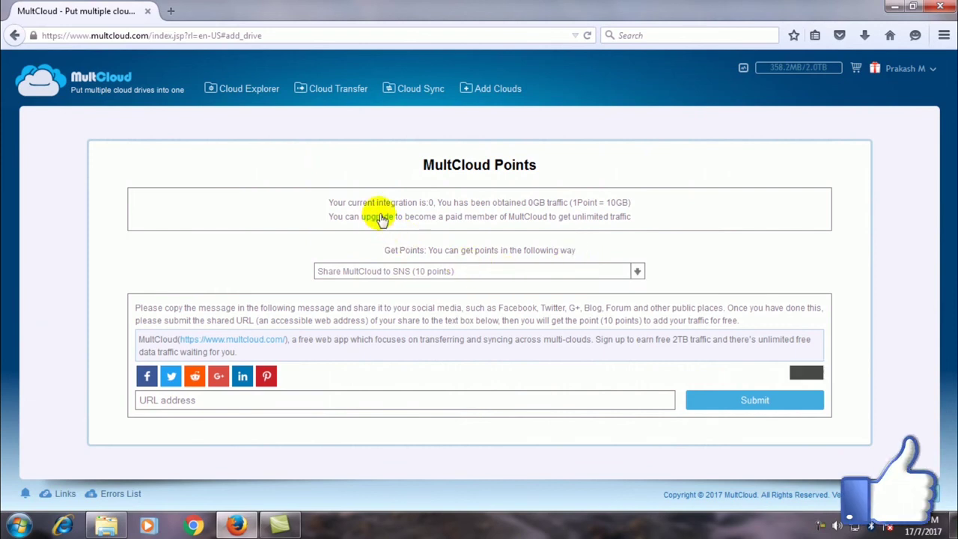